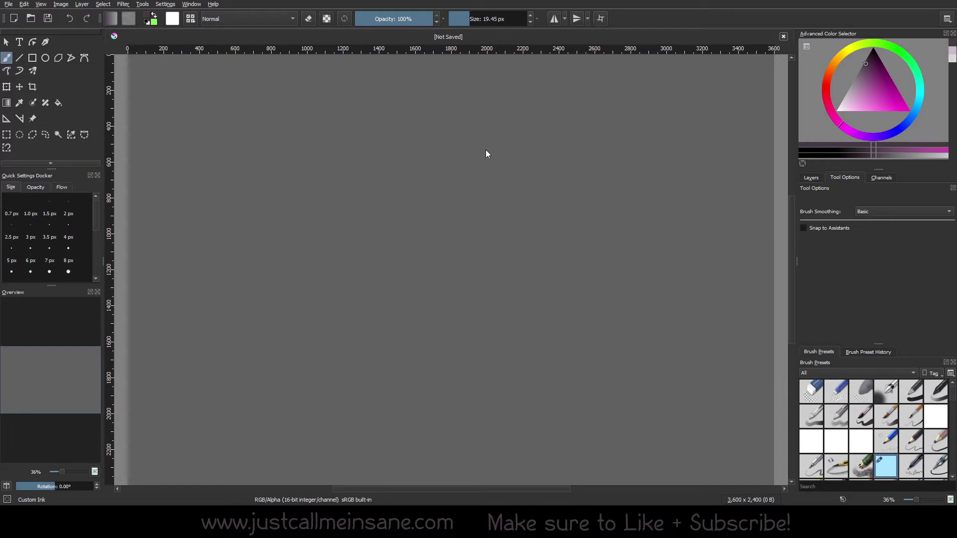
Show the Layers docker and check which brush presets the canvas pop-up palette offers
{"action": "left_click", "coordinate": [811, 178]}
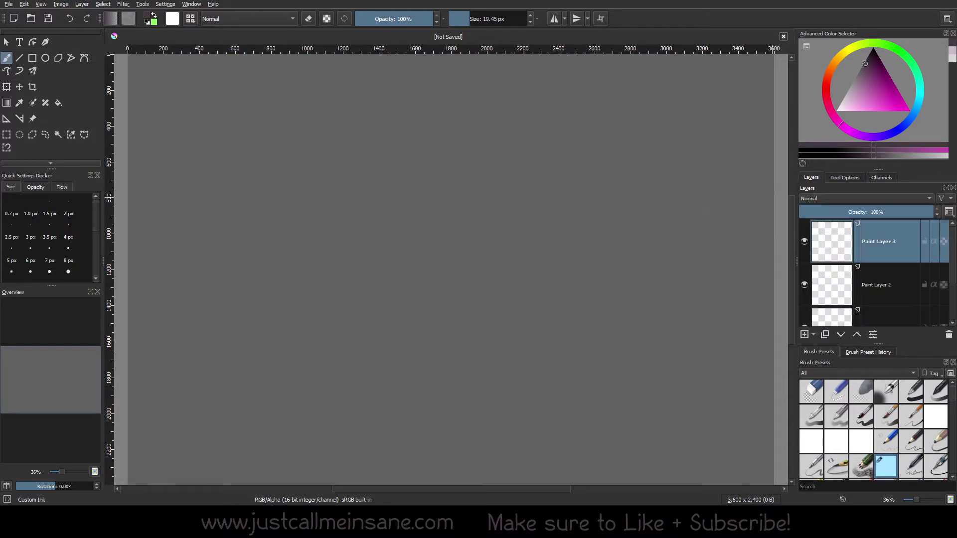
{"action": "right_click", "coordinate": [376, 204]}
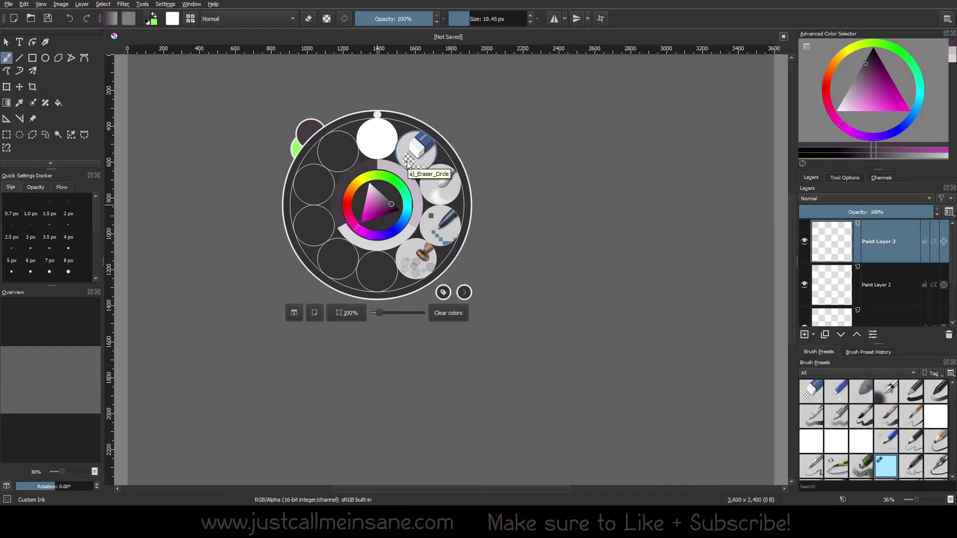
{"action": "left_click", "coordinate": [505, 277]}
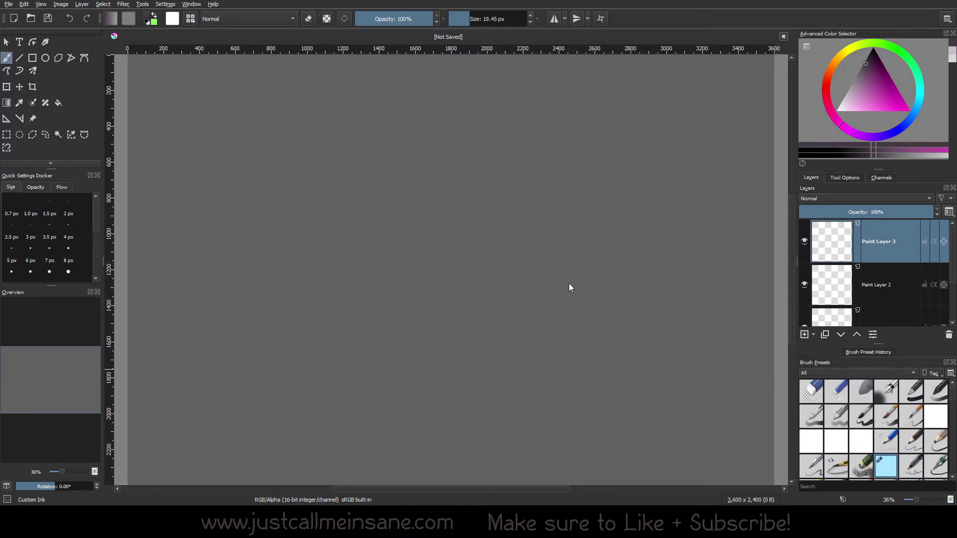
Detach the Brush Presets docker as a floating window over the canvas and enlarge it to show many more presets
{"action": "mouse_move", "coordinate": [867, 355]}
{"action": "left_mouse_down"}
{"action": "mouse_move", "coordinate": [473, 174]}
{"action": "mouse_move", "coordinate": [414, 124]}
{"action": "left_mouse_up"}
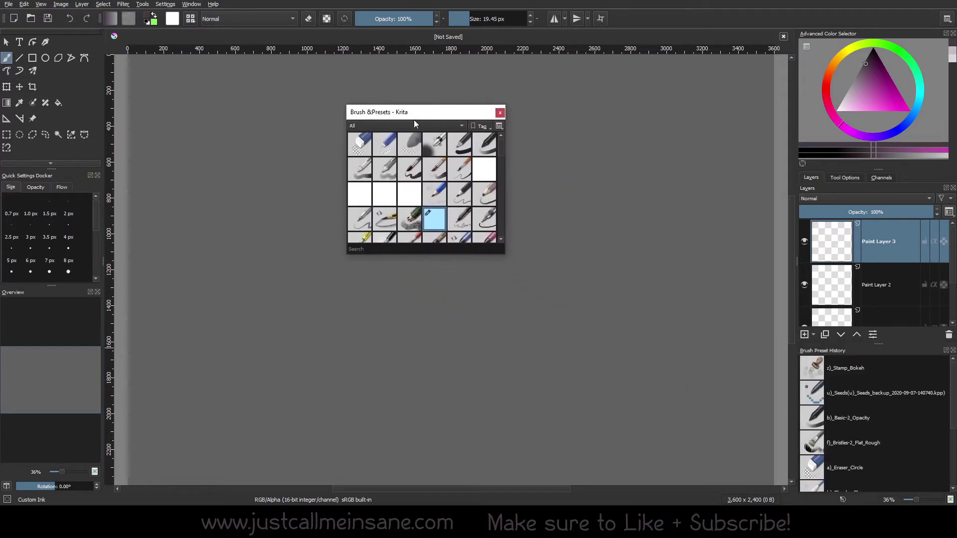
{"action": "left_click", "coordinate": [503, 254]}
{"action": "left_click_drag", "start_coordinate": [504, 255], "coordinate": [559, 432]}
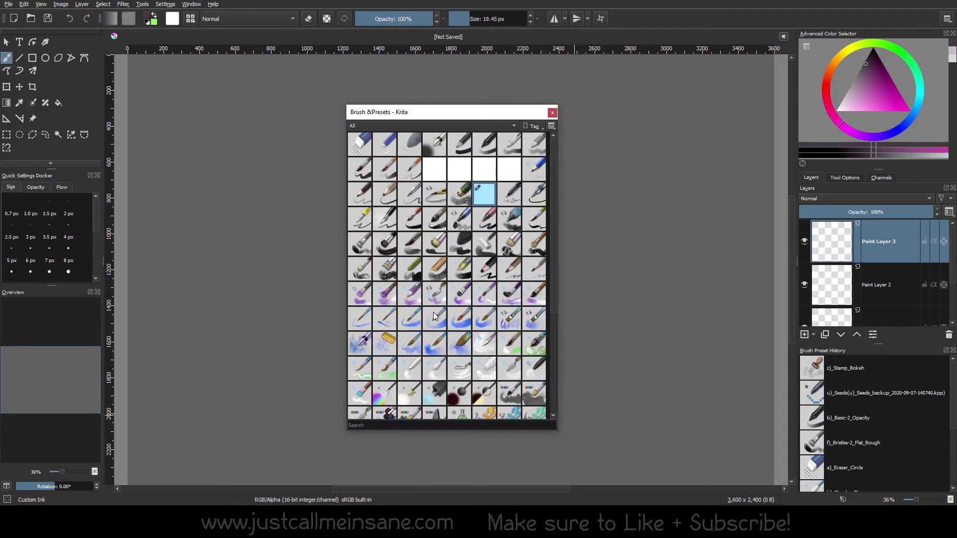
Examine the brush tag filter list, the tag assignment options of the i)_Wet_Circle preset, and the new-tag entry
{"action": "left_click", "coordinate": [462, 128]}
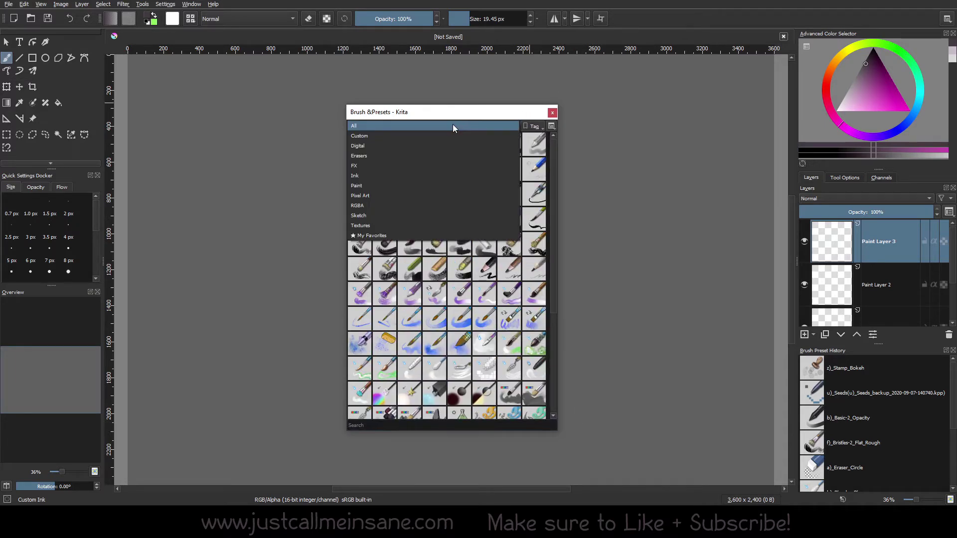
{"action": "left_click", "coordinate": [375, 124]}
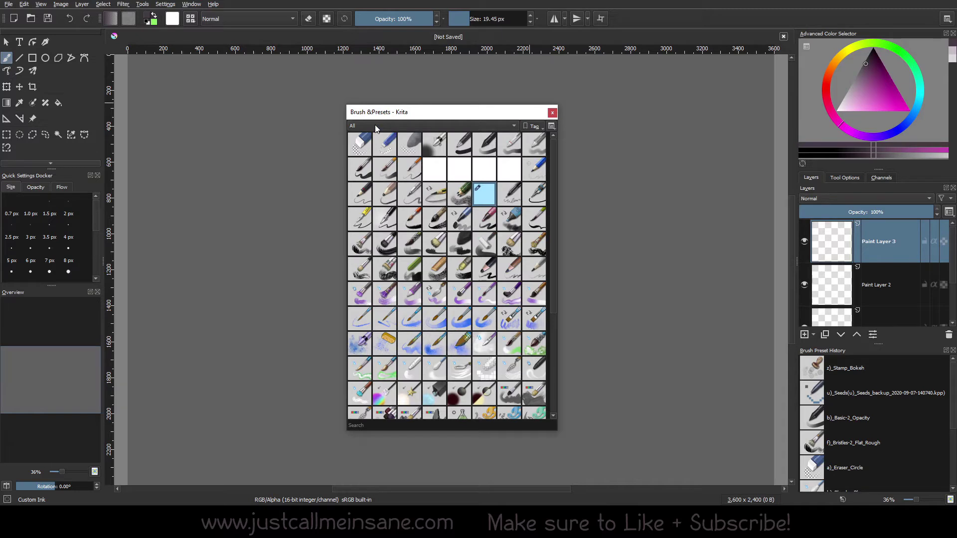
{"action": "mouse_move", "coordinate": [480, 196]}
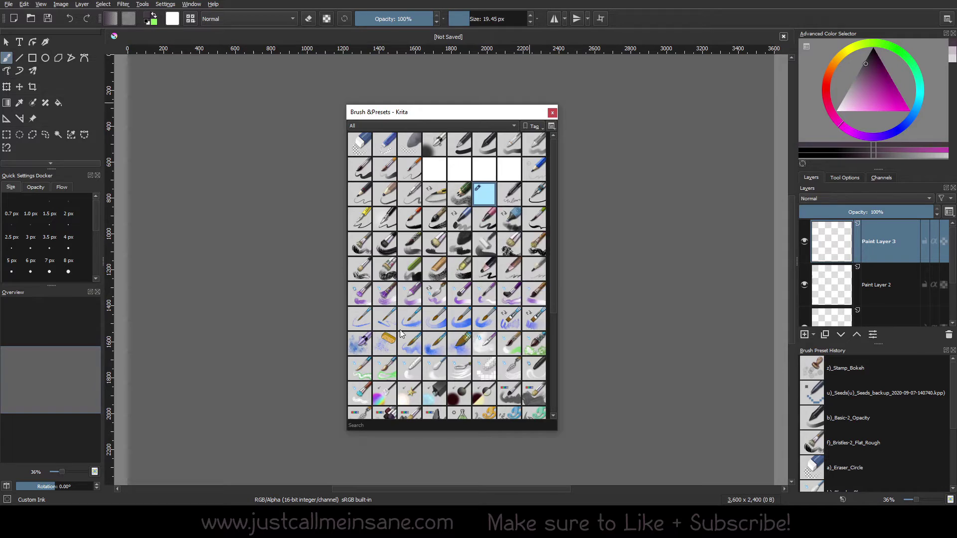
{"action": "mouse_move", "coordinate": [450, 339]}
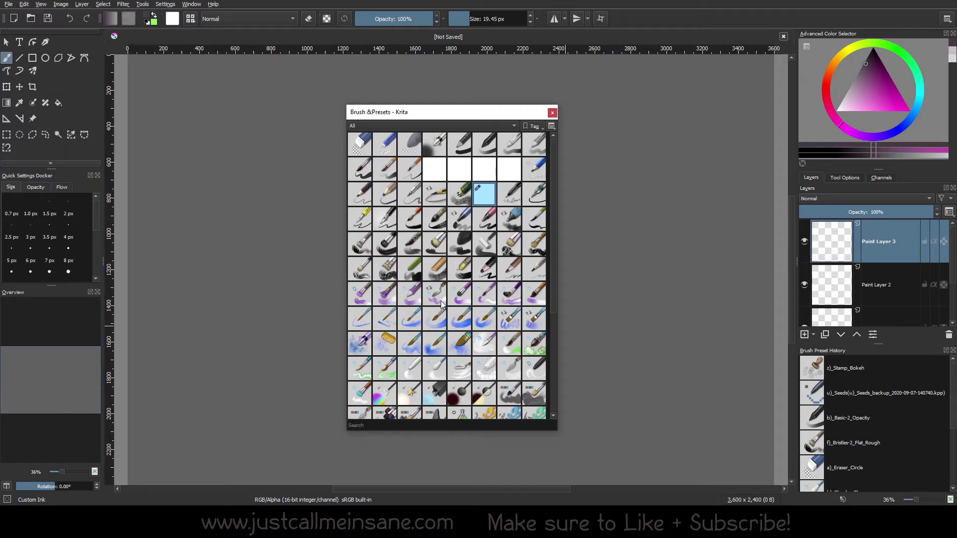
{"action": "mouse_move", "coordinate": [417, 304]}
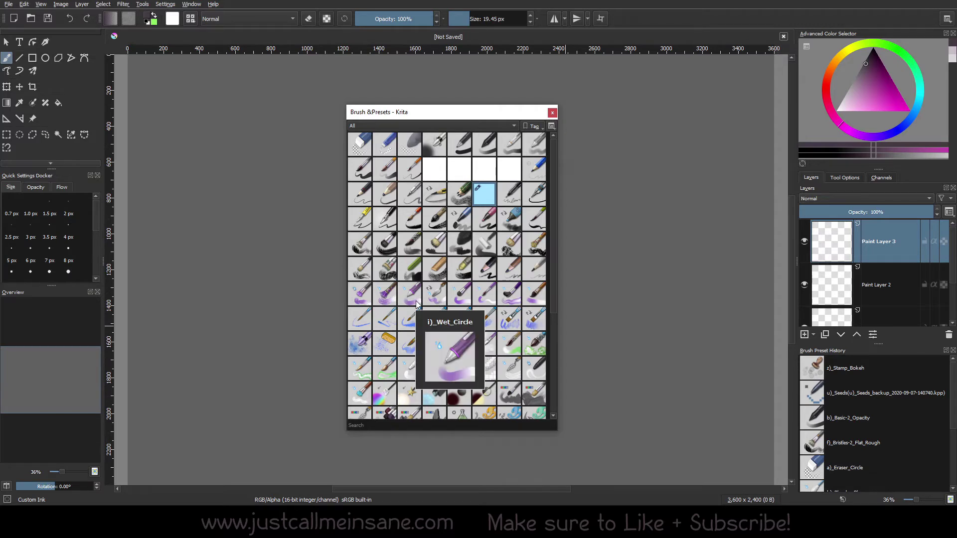
{"action": "right_click", "coordinate": [417, 303]}
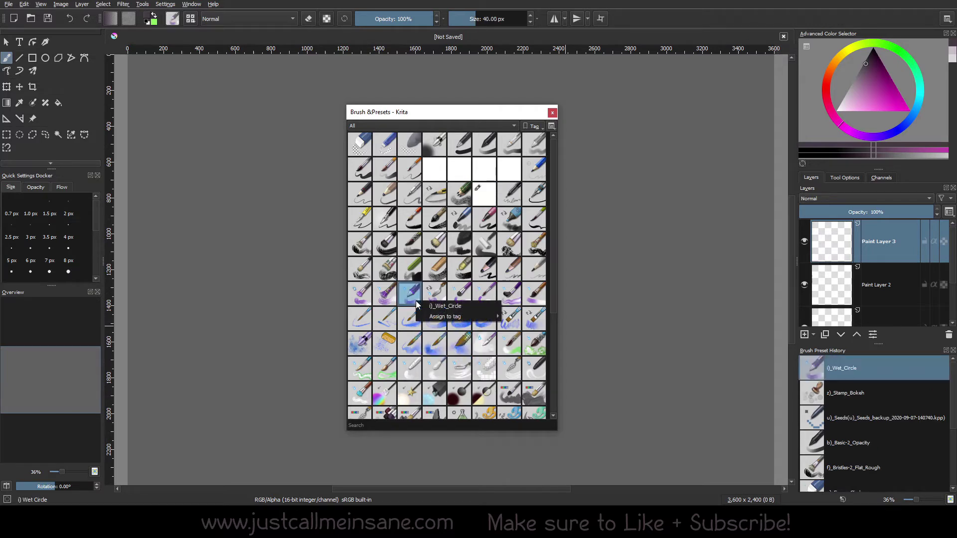
{"action": "mouse_move", "coordinate": [428, 316]}
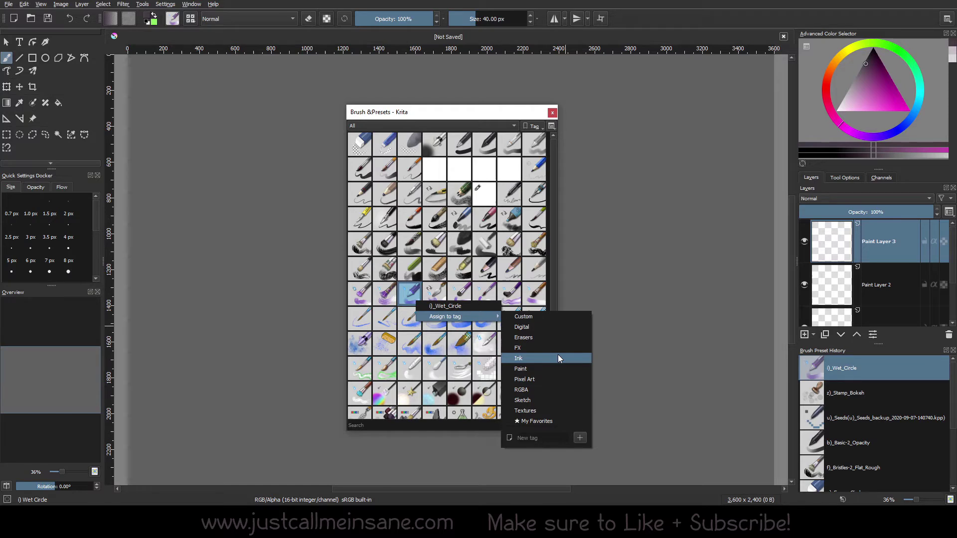
{"action": "left_click", "coordinate": [496, 125]}
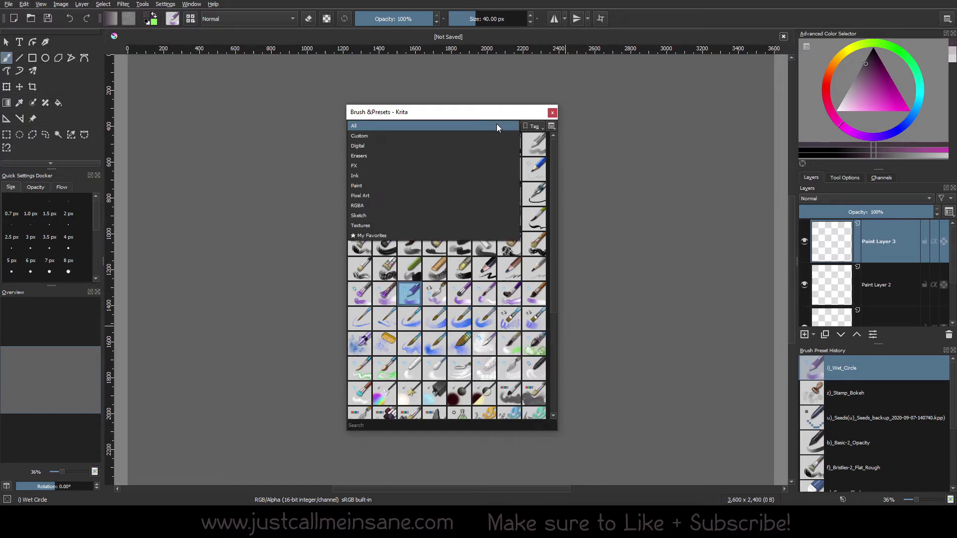
{"action": "left_click", "coordinate": [541, 128]}
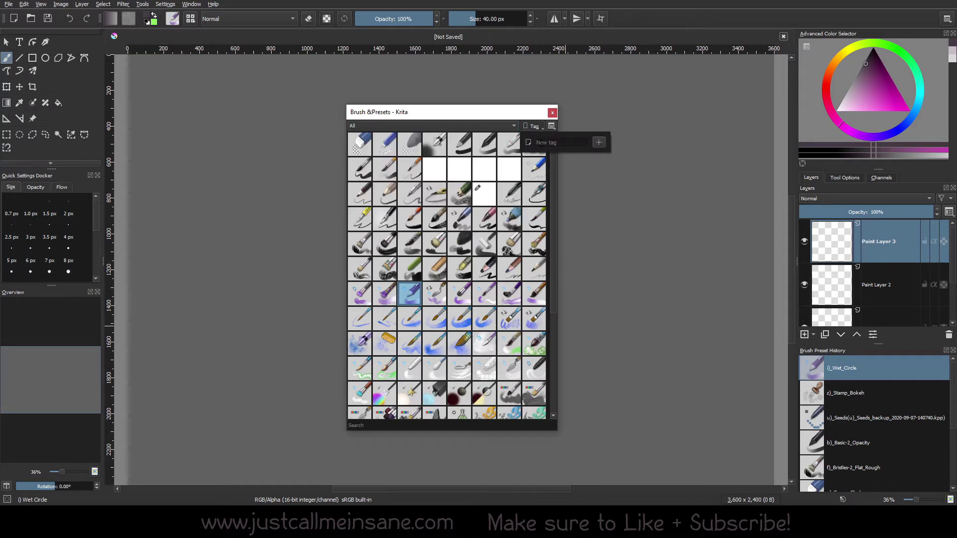
{"action": "left_click", "coordinate": [487, 120]}
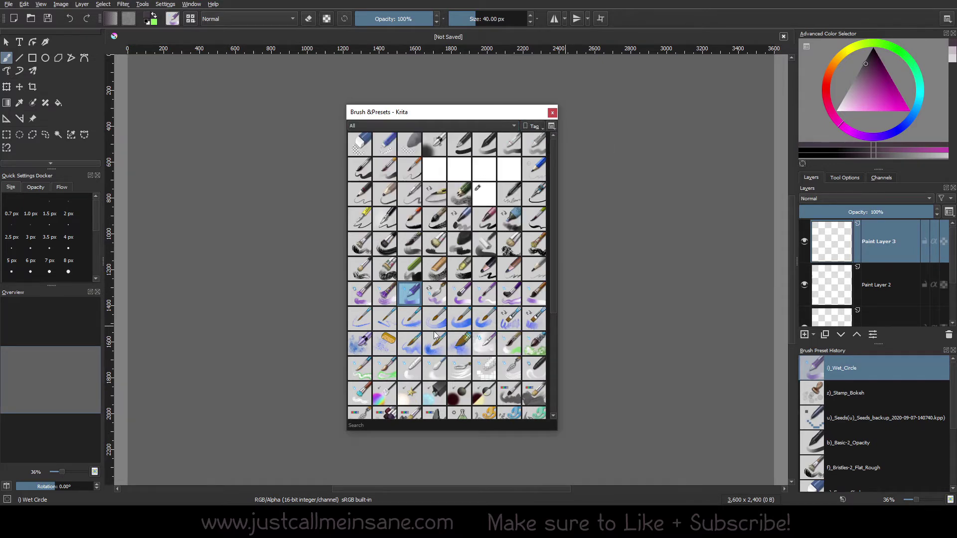
Assign the i)_Wet_Circle preset to a new tag named Purple_Brushes and check the preset's tags
{"action": "right_click", "coordinate": [416, 295]}
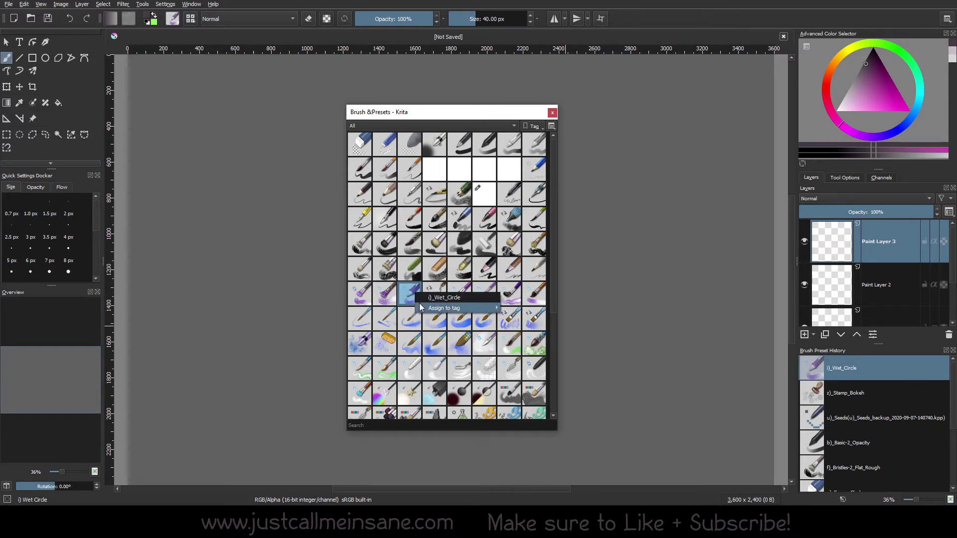
{"action": "mouse_move", "coordinate": [422, 306]}
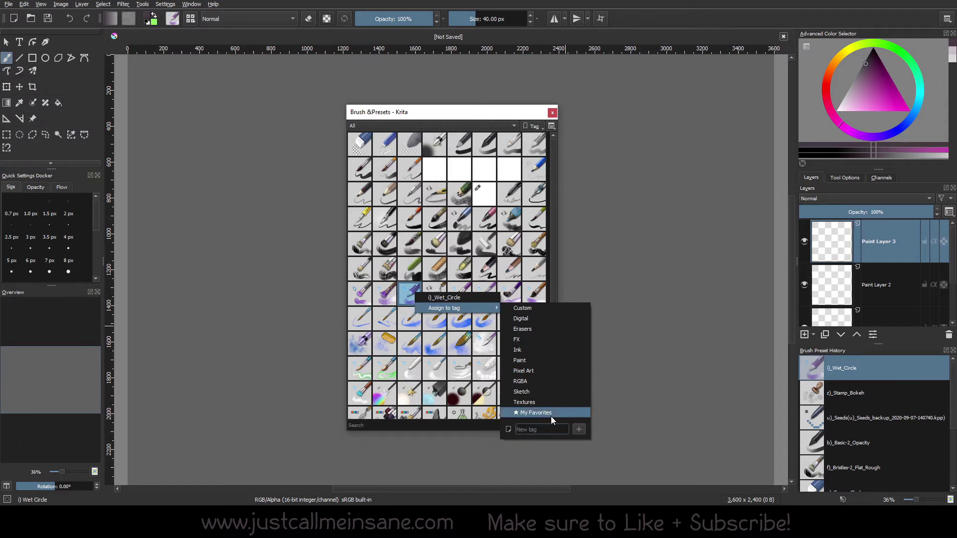
{"action": "type", "text": "Purple_Brushes"}
{"action": "left_click", "coordinate": [578, 429]}
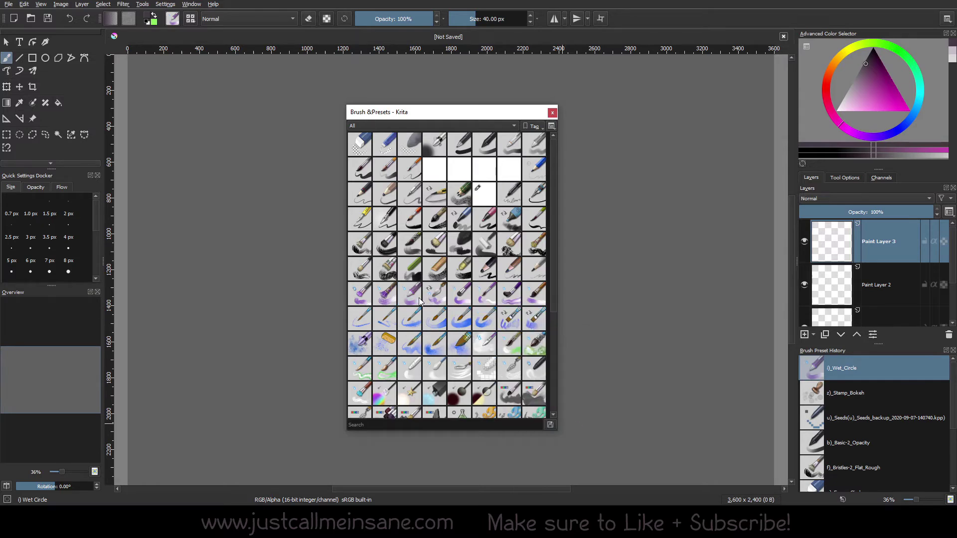
{"action": "right_click", "coordinate": [418, 301]}
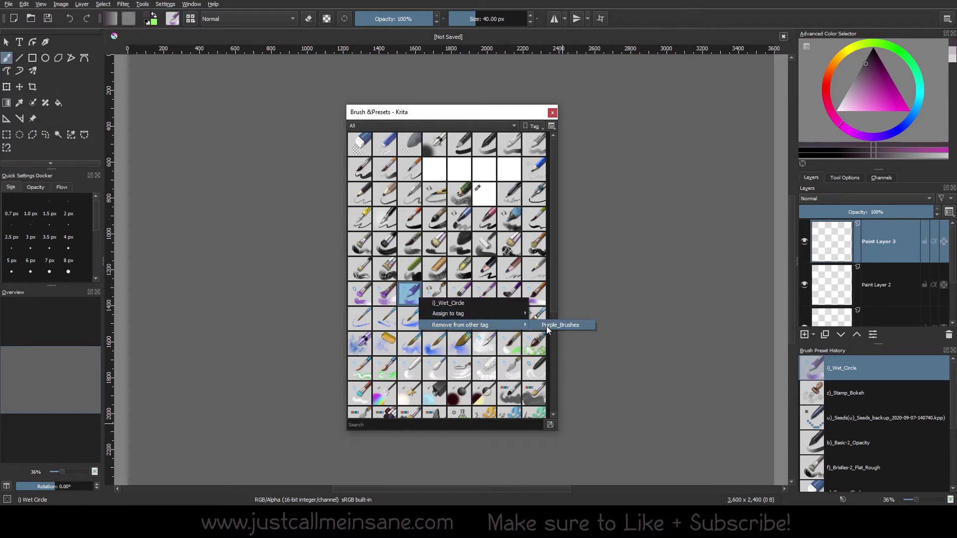
{"action": "left_click", "coordinate": [436, 249]}
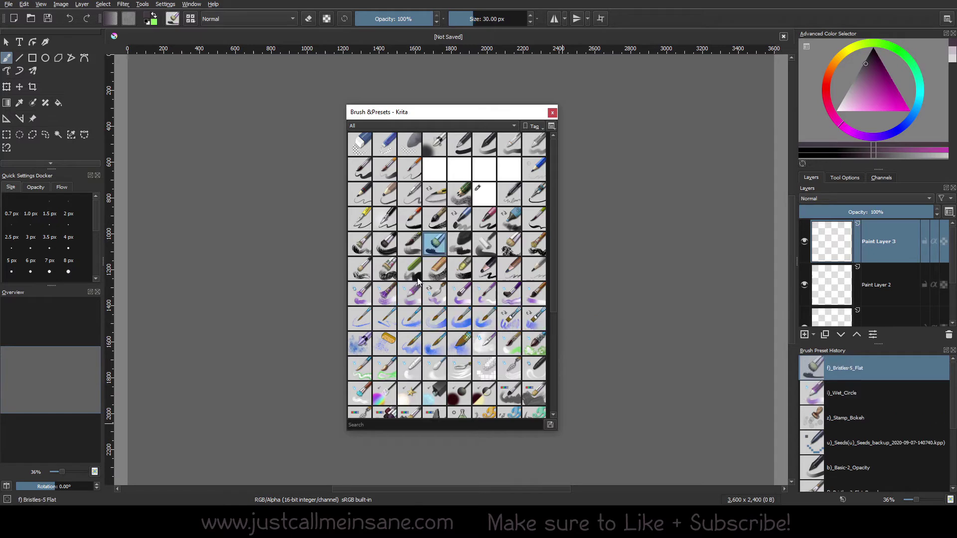
{"action": "mouse_move", "coordinate": [414, 295]}
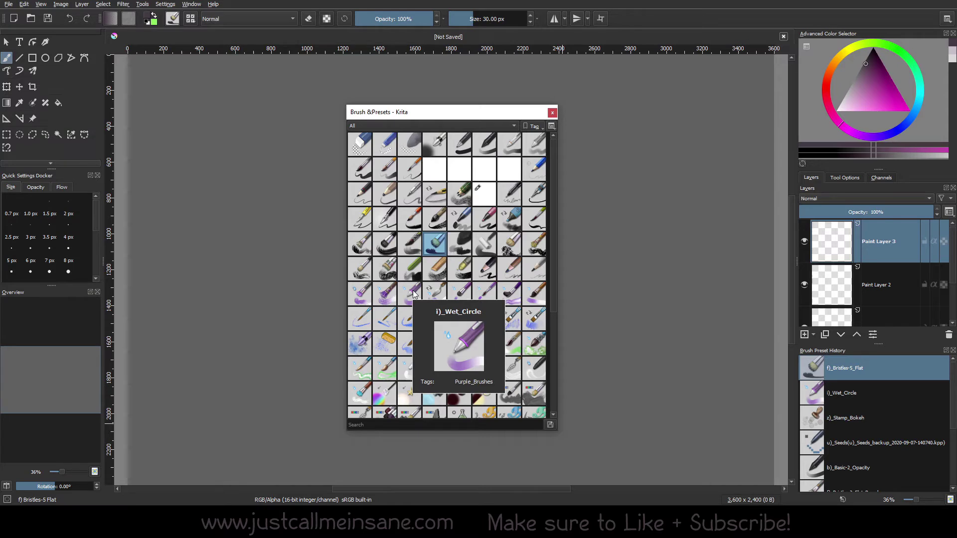
Assign the i)_Wet_Bristles_Rough, i)_Wet_Paint and i)_Wet_Smear presets to the Purple_Brushes tag
{"action": "right_click", "coordinate": [384, 298]}
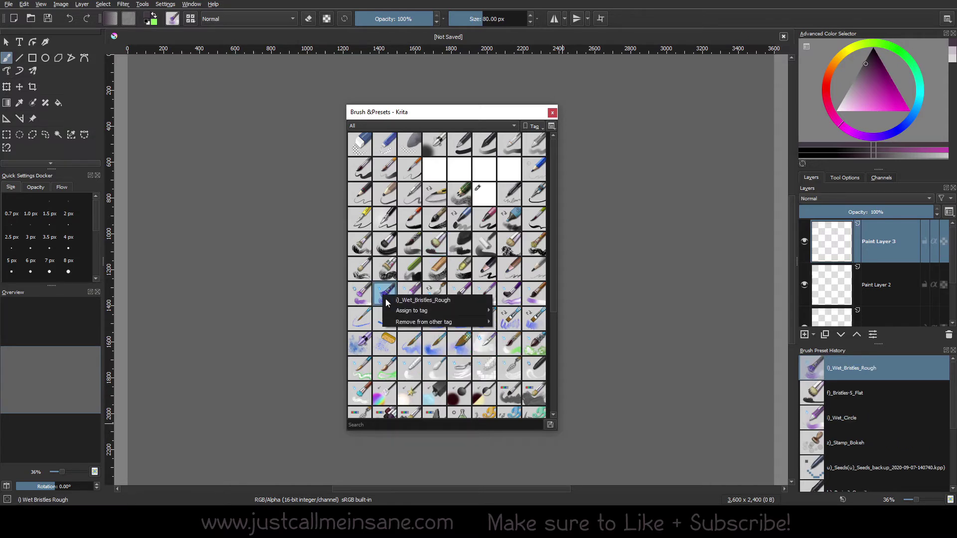
{"action": "mouse_move", "coordinate": [448, 311]}
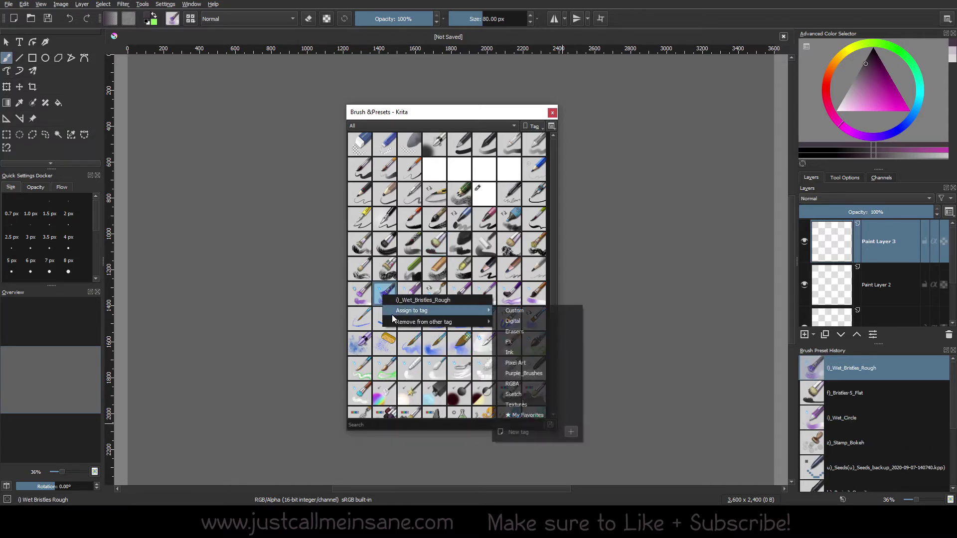
{"action": "left_click", "coordinate": [528, 372]}
{"action": "right_click", "coordinate": [468, 297]}
{"action": "mouse_move", "coordinate": [482, 313]}
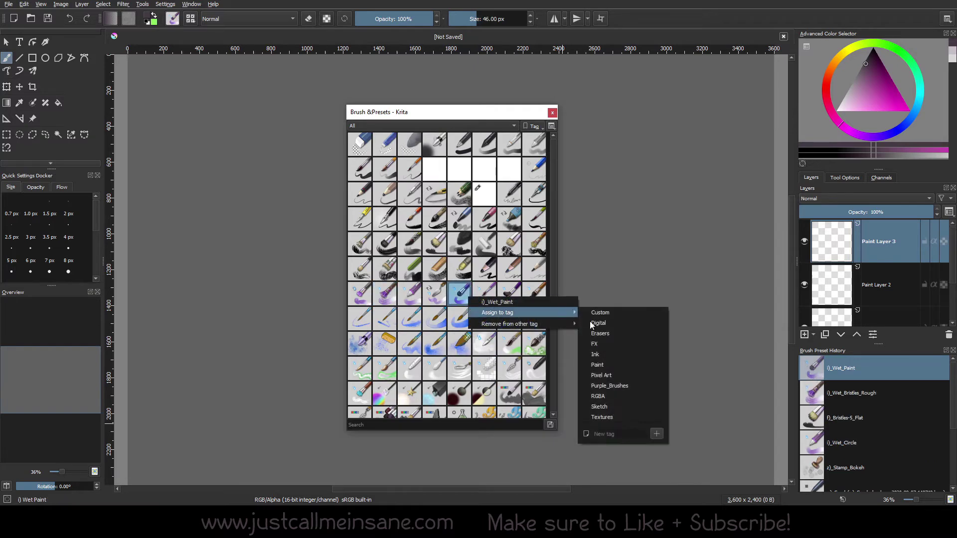
{"action": "left_click", "coordinate": [608, 378]}
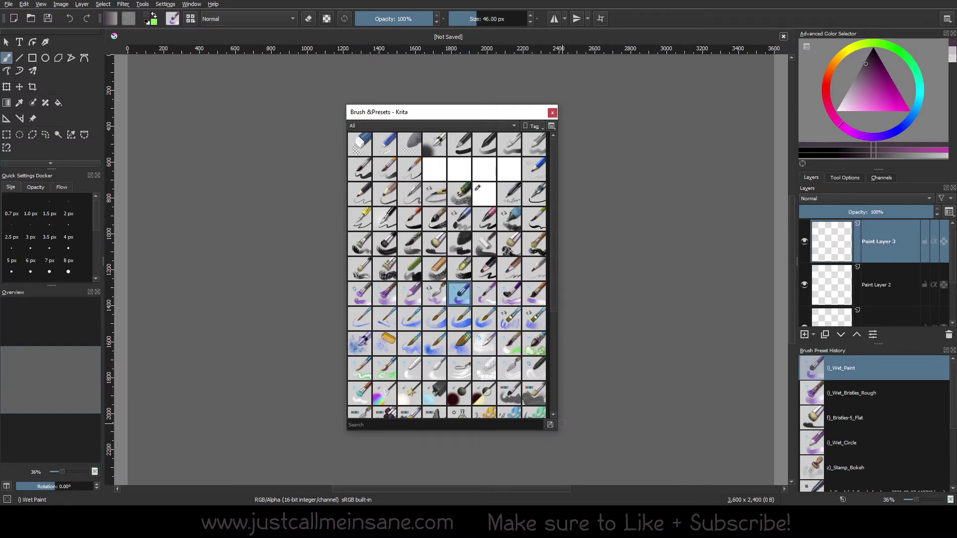
{"action": "right_click", "coordinate": [501, 292]}
{"action": "mouse_move", "coordinate": [572, 307]}
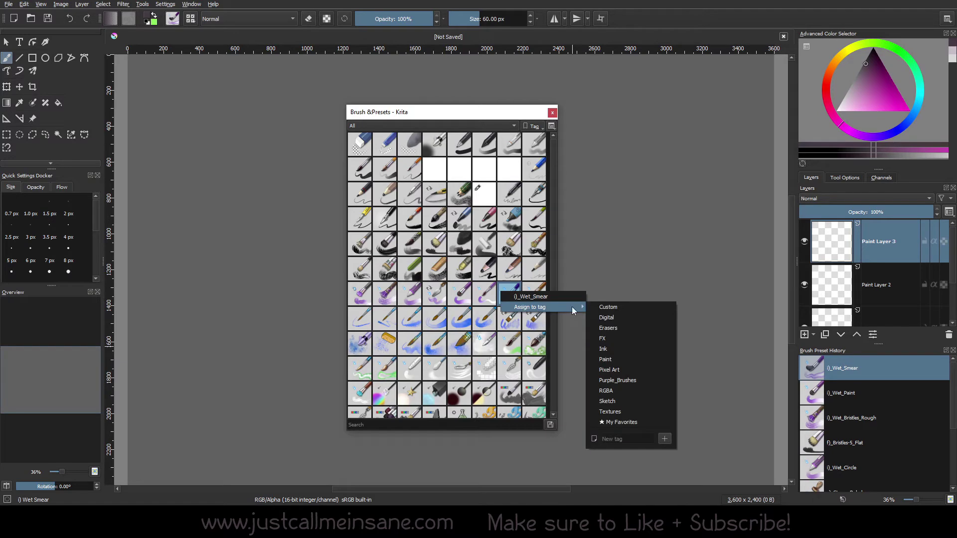
{"action": "left_click", "coordinate": [630, 379]}
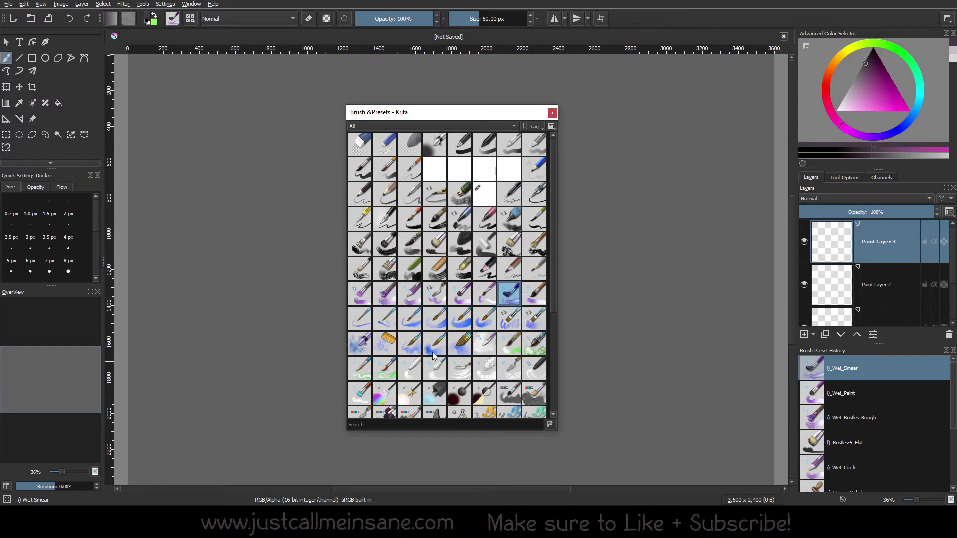
Dock the floating Brush Presets window again, tabbed together with Brush Preset History
{"action": "scroll", "coordinate": [432, 352], "scroll_direction": "down", "scroll_amount": 5}
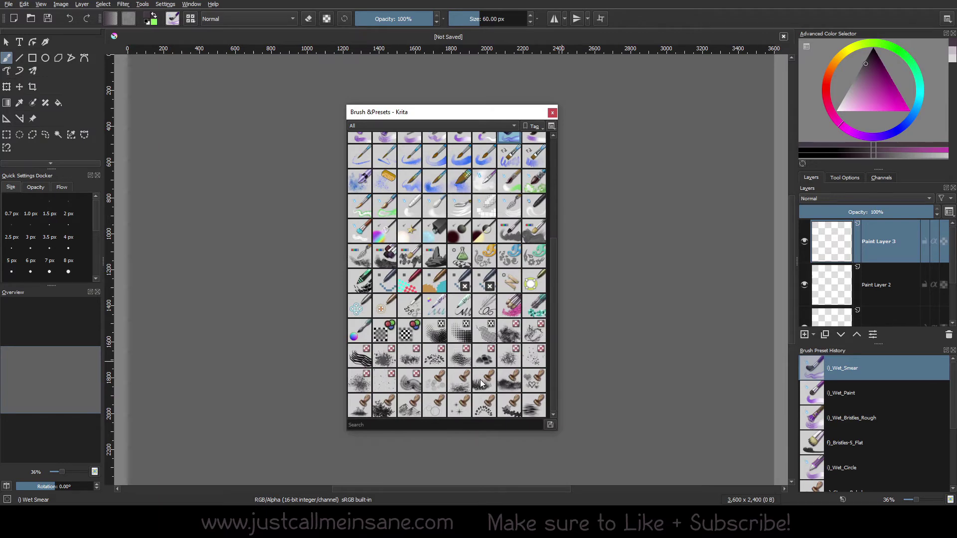
{"action": "scroll", "coordinate": [483, 381], "scroll_direction": "up", "scroll_amount": 5}
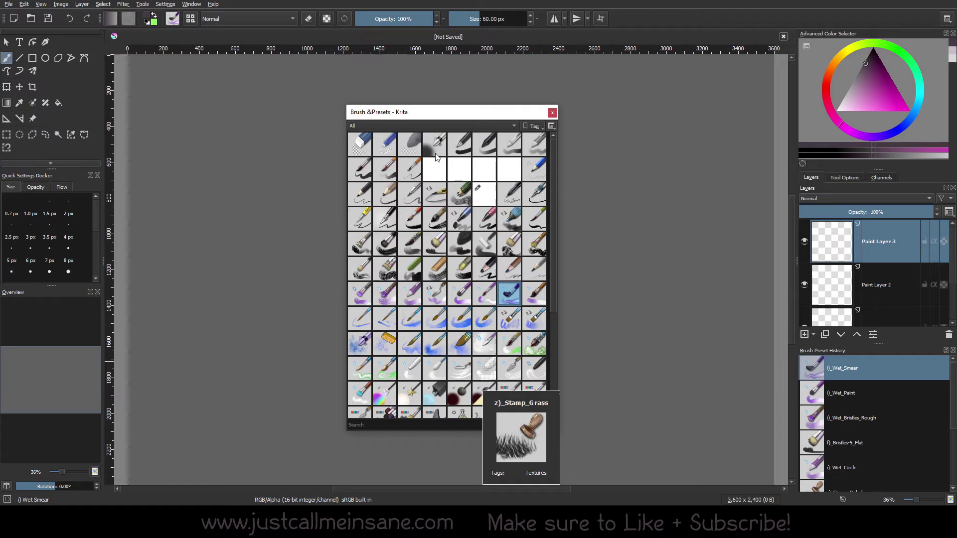
{"action": "left_click_drag", "start_coordinate": [445, 117], "coordinate": [585, 142]}
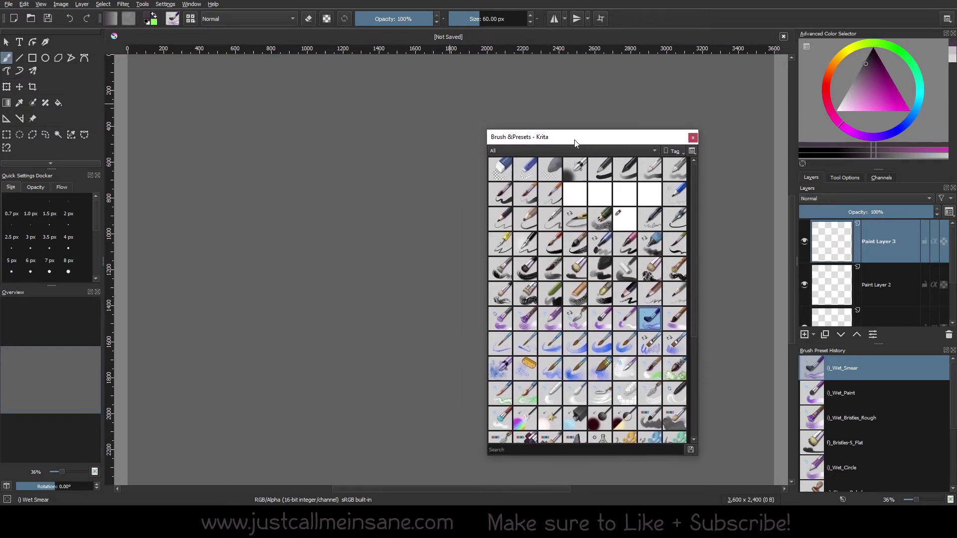
{"action": "mouse_move", "coordinate": [508, 138]}
{"action": "left_mouse_down"}
{"action": "mouse_move", "coordinate": [749, 340]}
{"action": "mouse_move", "coordinate": [806, 407]}
{"action": "mouse_move", "coordinate": [817, 378]}
{"action": "mouse_move", "coordinate": [822, 402]}
{"action": "mouse_move", "coordinate": [825, 380]}
{"action": "mouse_move", "coordinate": [877, 369]}
{"action": "mouse_move", "coordinate": [866, 368]}
{"action": "mouse_move", "coordinate": [855, 416]}
{"action": "mouse_move", "coordinate": [835, 362]}
{"action": "left_mouse_up"}
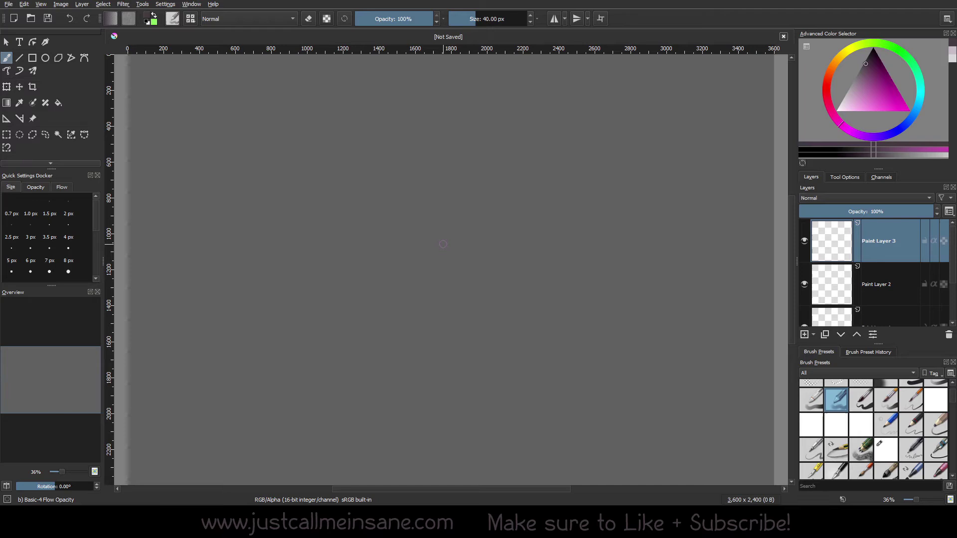
Switch the canvas pop-up palette to the presets of the Purple_Brushes tag
{"action": "right_click", "coordinate": [443, 244]}
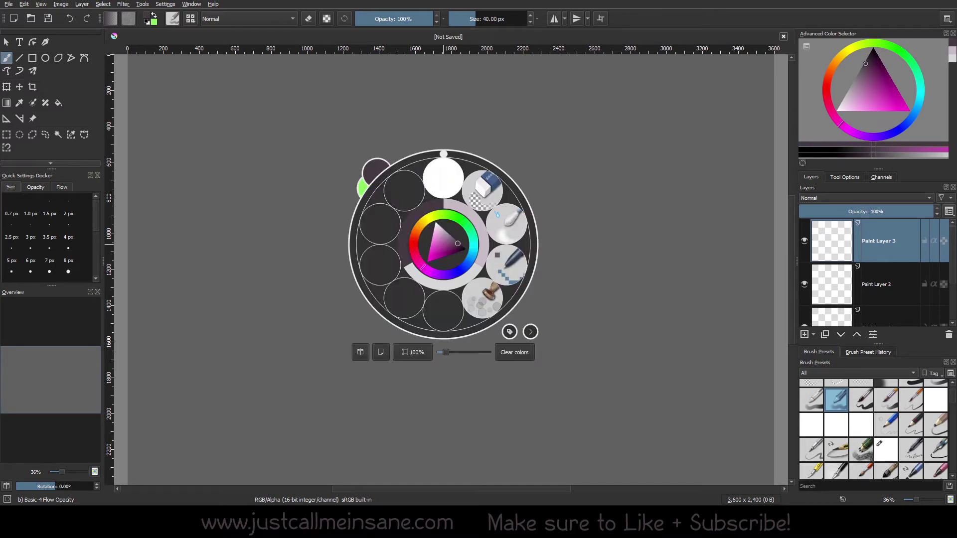
{"action": "left_click", "coordinate": [509, 332]}
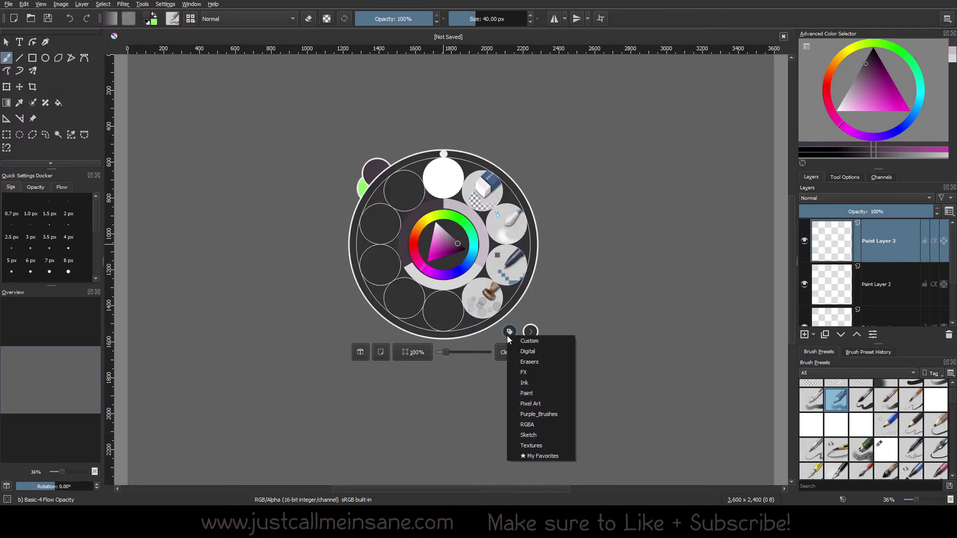
{"action": "left_click", "coordinate": [562, 413]}
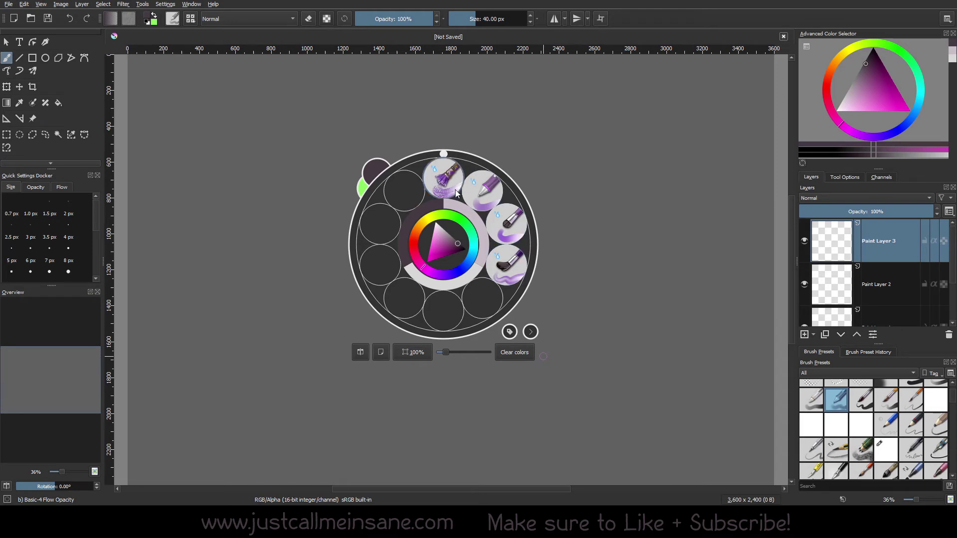
Browse the Digital, RGBA, Textures and Custom tag presets in the pop-up palette, then close the palette
{"action": "left_click", "coordinate": [508, 331]}
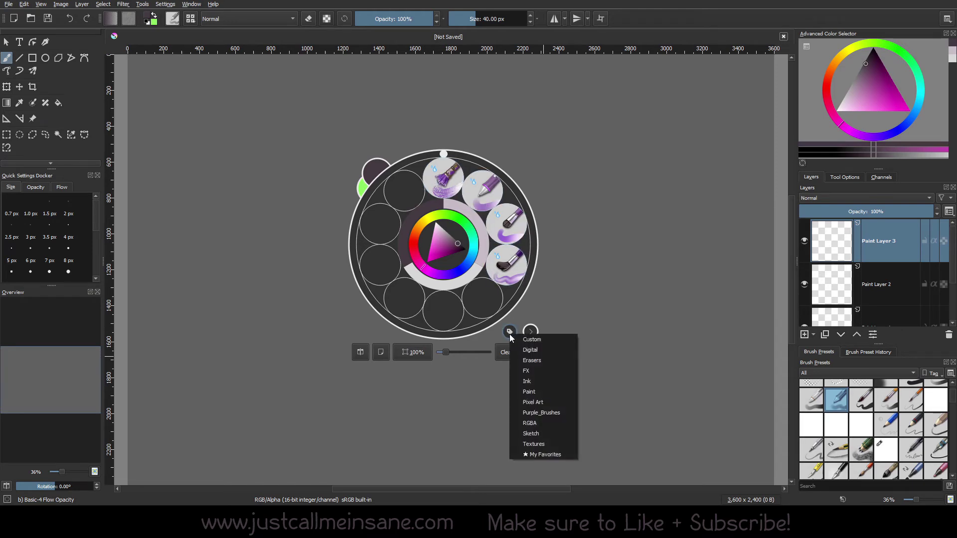
{"action": "left_click", "coordinate": [522, 349]}
{"action": "left_click", "coordinate": [509, 331]}
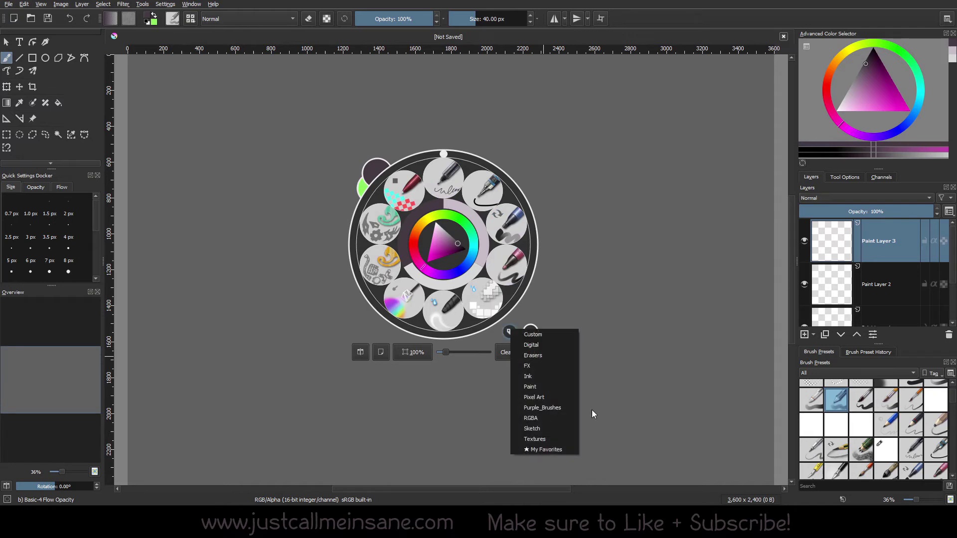
{"action": "left_click", "coordinate": [563, 417]}
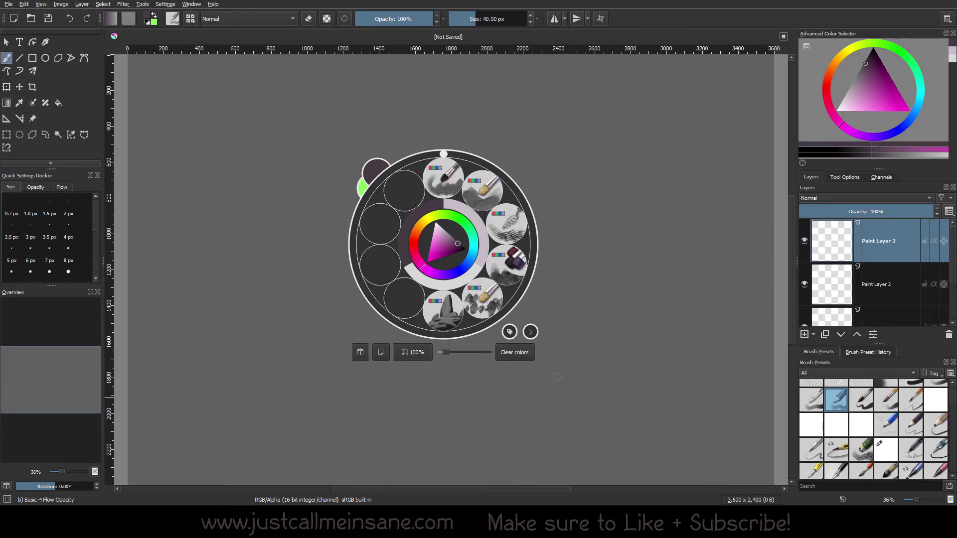
{"action": "left_click", "coordinate": [509, 331]}
{"action": "left_click", "coordinate": [542, 438]}
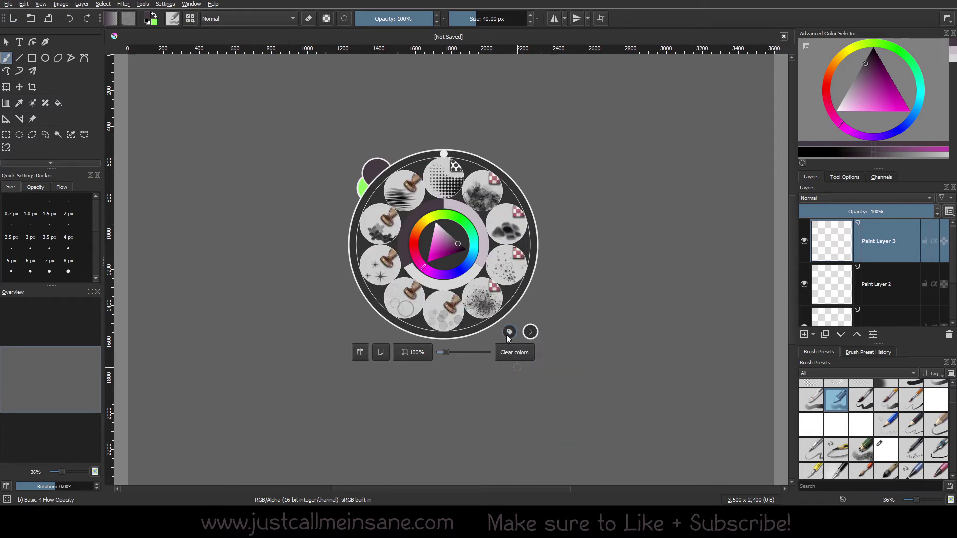
{"action": "left_click", "coordinate": [509, 332]}
{"action": "left_click", "coordinate": [513, 342]}
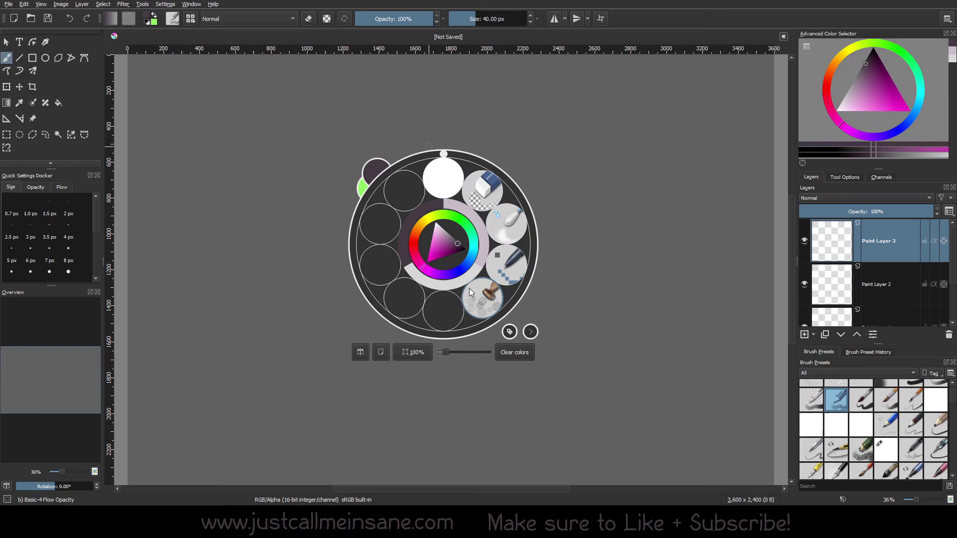
{"action": "left_click", "coordinate": [511, 330]}
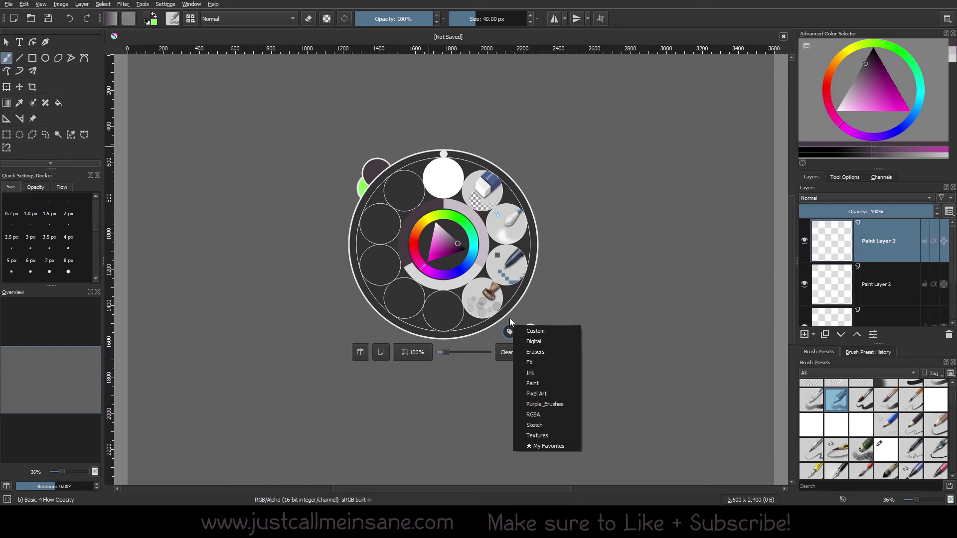
{"action": "left_click", "coordinate": [559, 163]}
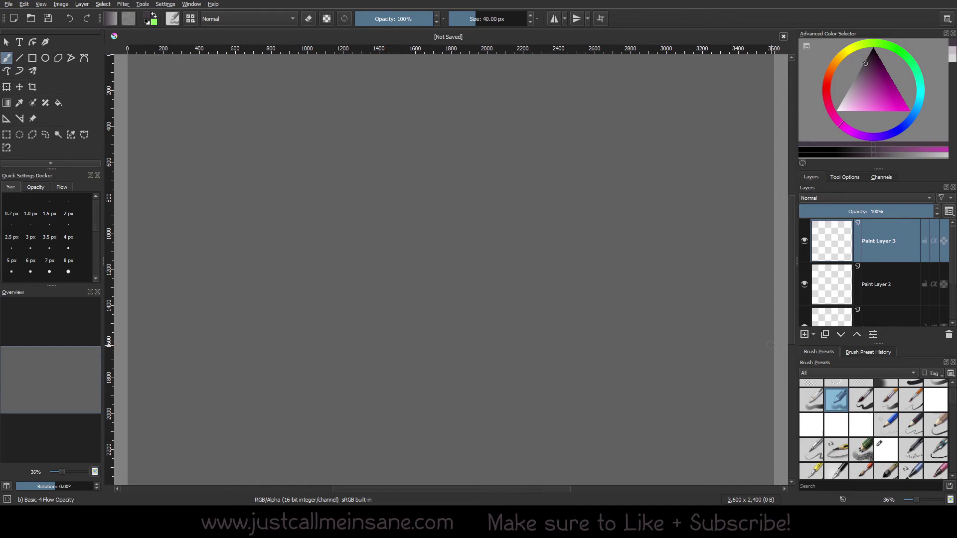
Float the Brush Presets docker over the canvas and enlarge its window to show more presets
{"action": "left_click_drag", "start_coordinate": [820, 356], "coordinate": [668, 364]}
{"action": "left_click", "coordinate": [945, 362]}
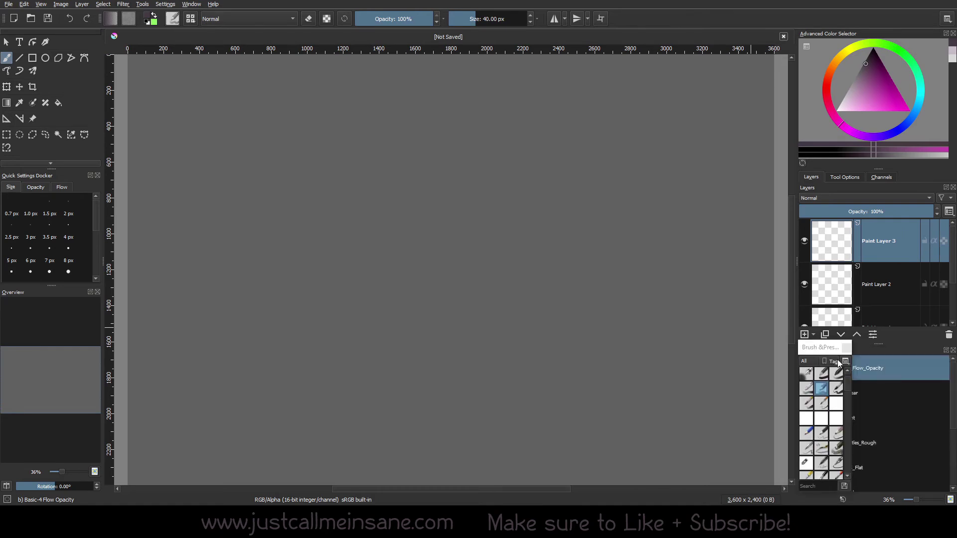
{"action": "left_click_drag", "start_coordinate": [838, 349], "coordinate": [337, 157]}
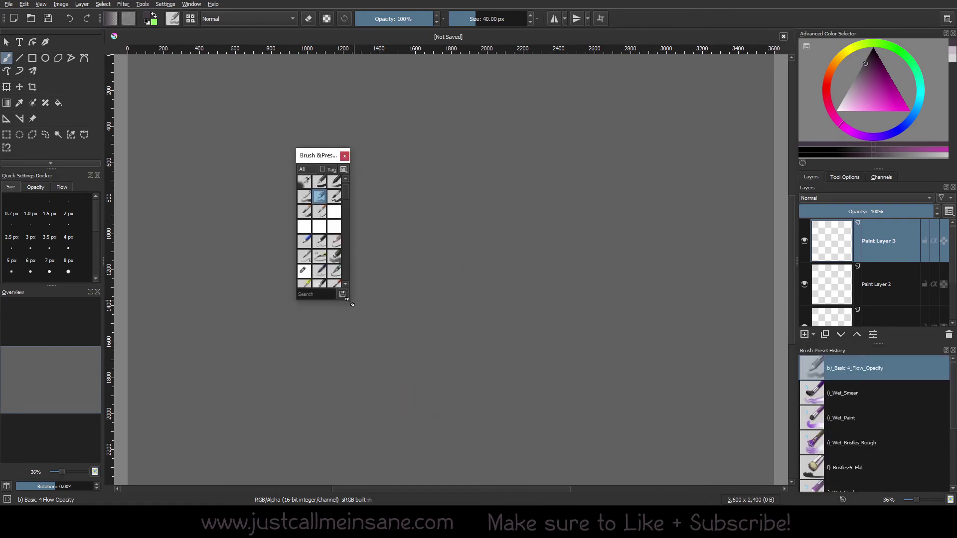
{"action": "mouse_move", "coordinate": [349, 302]}
{"action": "left_mouse_down"}
{"action": "mouse_move", "coordinate": [554, 405]}
{"action": "mouse_move", "coordinate": [543, 430]}
{"action": "mouse_move", "coordinate": [526, 428]}
{"action": "left_mouse_up"}
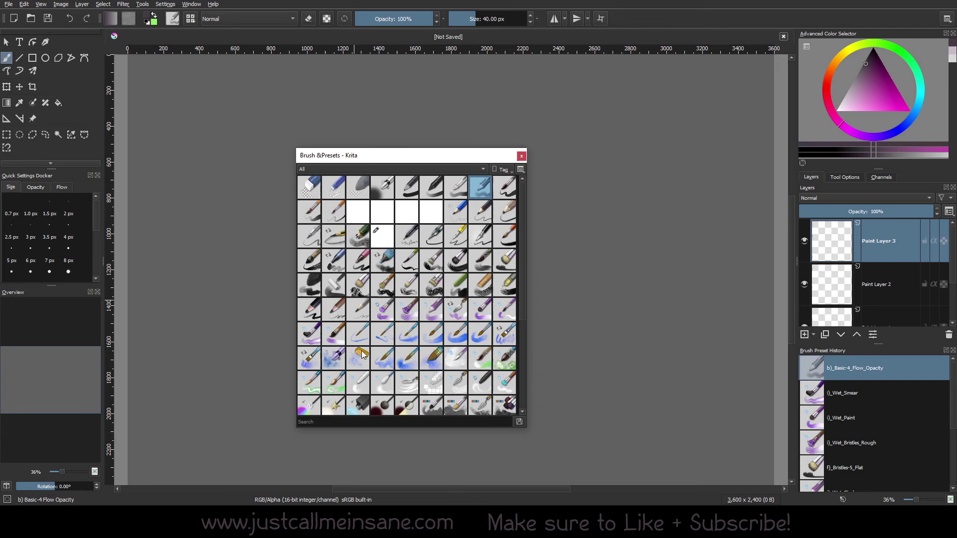
Remove the i)_Wet_Bristles_Rough preset from the Purple_Brushes tag and close the floating presets window
{"action": "right_click", "coordinate": [412, 315]}
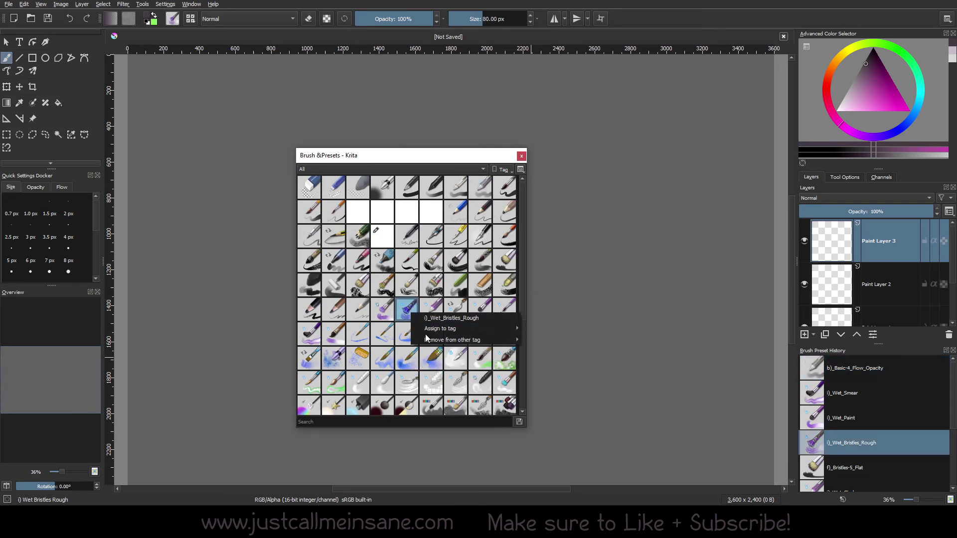
{"action": "mouse_move", "coordinate": [428, 341]}
{"action": "left_click", "coordinate": [580, 352]}
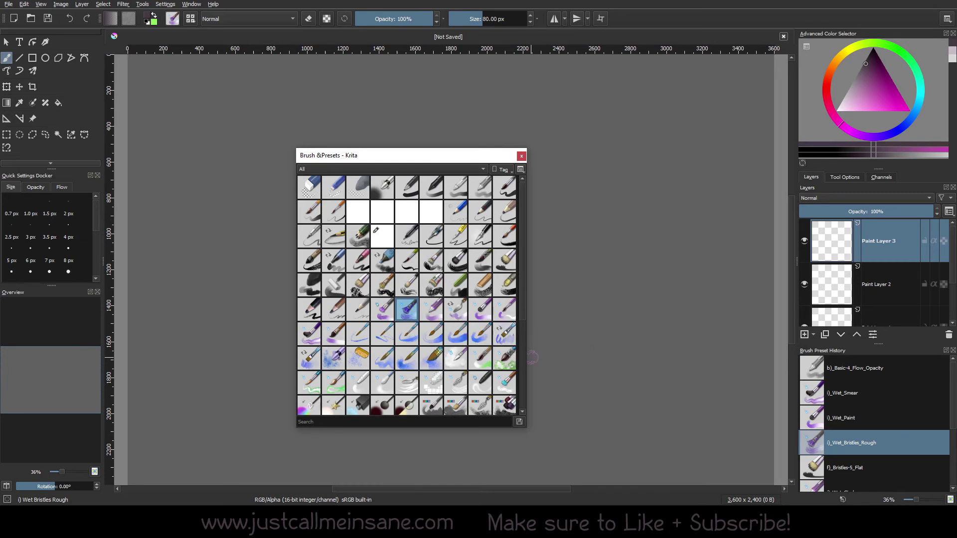
{"action": "left_click", "coordinate": [521, 156]}
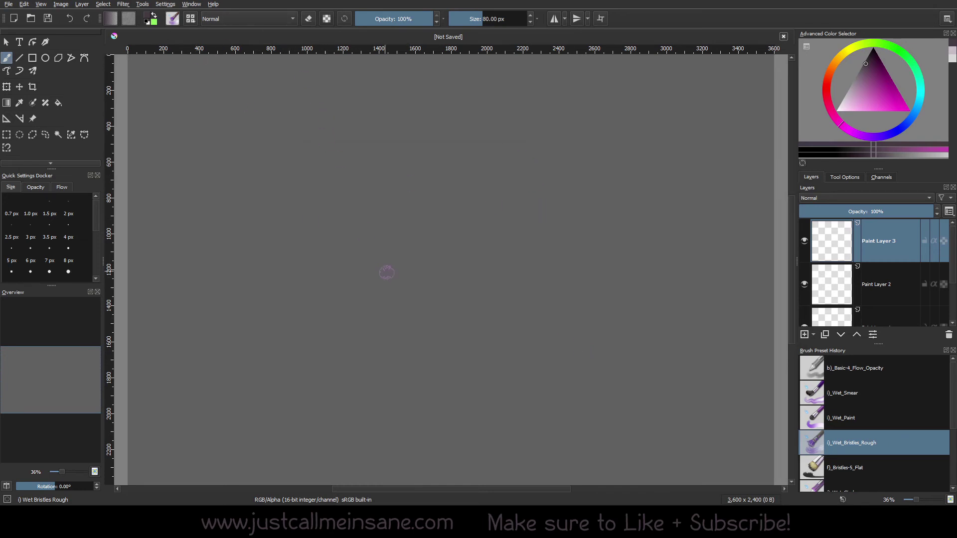
Open the pop-up palette on the canvas and show the Purple_Brushes presets in it
{"action": "right_click", "coordinate": [388, 256]}
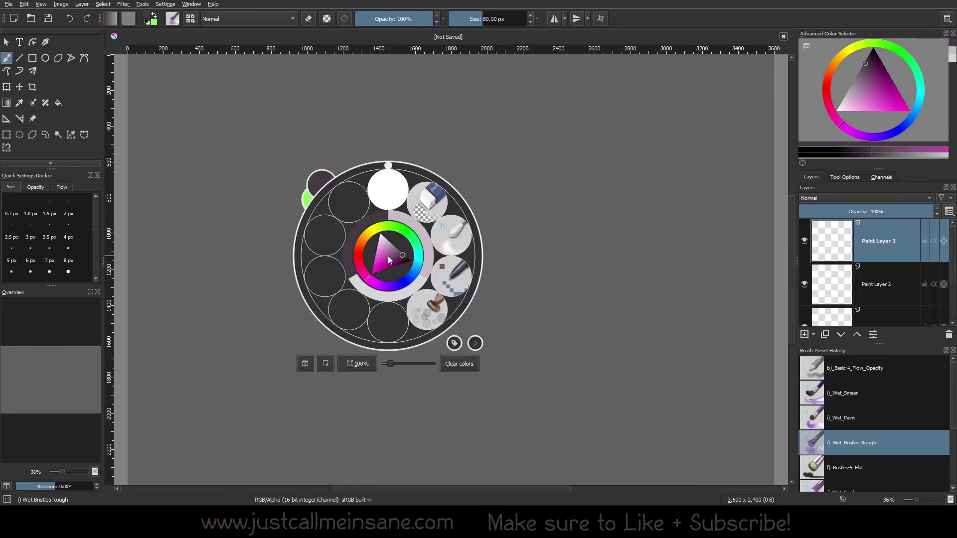
{"action": "left_click", "coordinate": [454, 344]}
{"action": "left_click", "coordinate": [506, 421]}
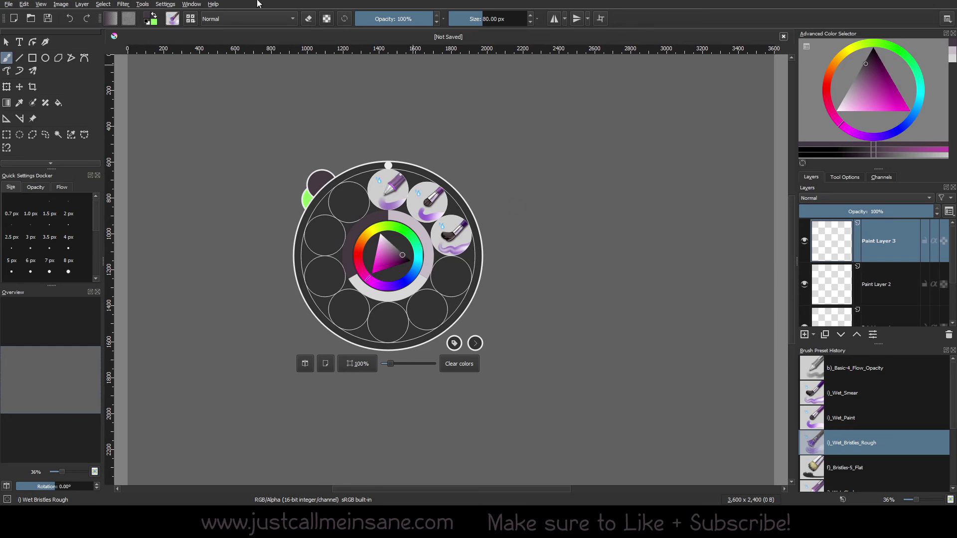
Show the Brush Presets docker again and place its floating window beside the pop-up palette
{"action": "left_click", "coordinate": [166, 5]}
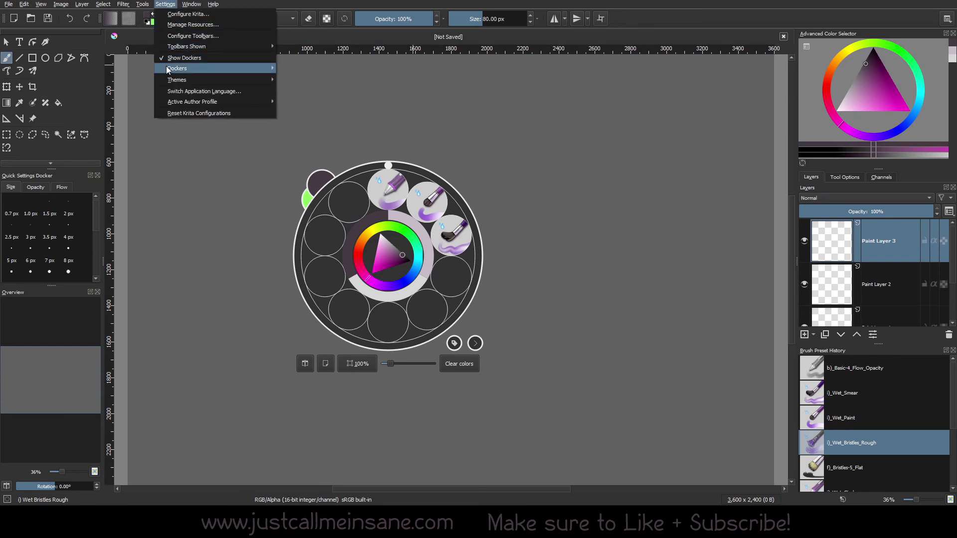
{"action": "mouse_move", "coordinate": [169, 68]}
{"action": "left_click", "coordinate": [285, 132]}
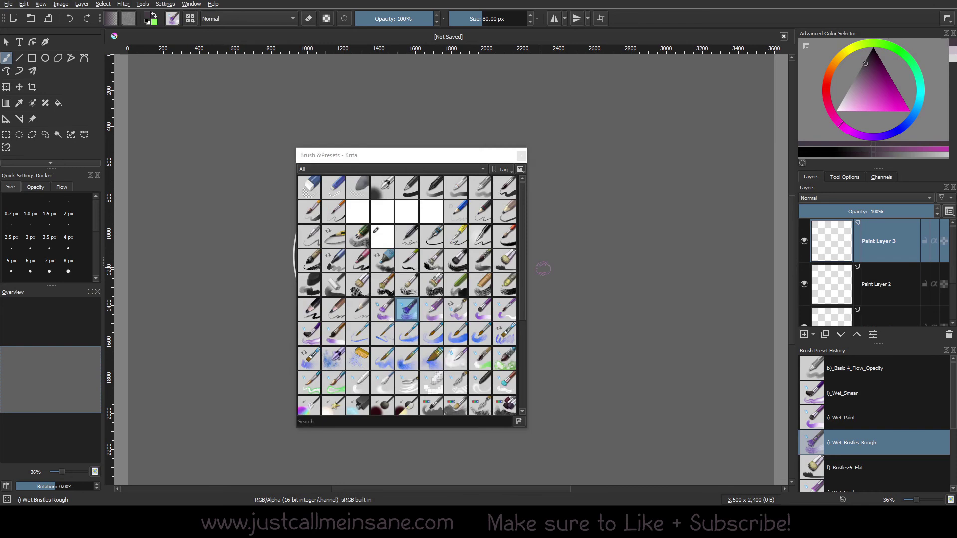
{"action": "left_click_drag", "start_coordinate": [407, 156], "coordinate": [623, 157]}
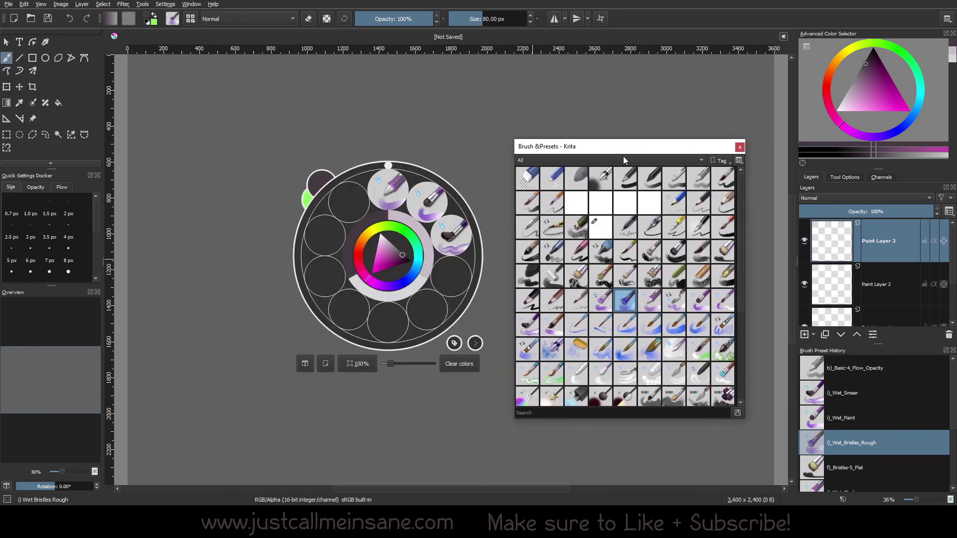
Filter the Brush Presets window by the Purple_Brushes tag, then show All presets again
{"action": "left_click", "coordinate": [621, 160]}
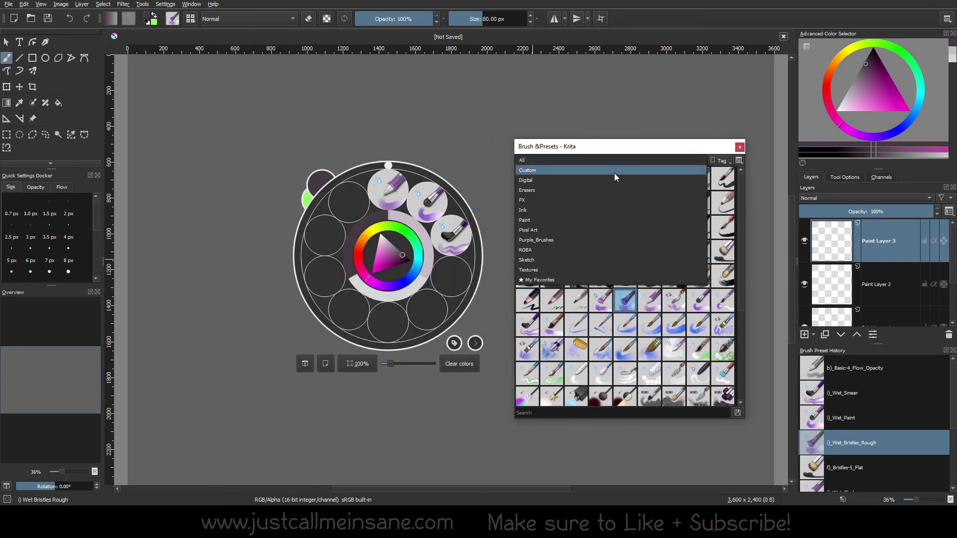
{"action": "left_click", "coordinate": [582, 240]}
{"action": "left_click", "coordinate": [662, 160]}
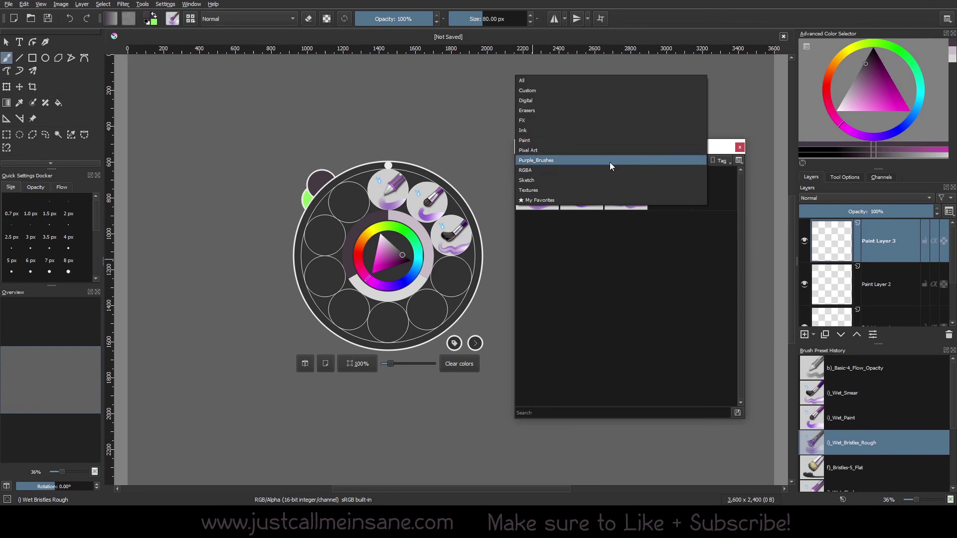
{"action": "left_click", "coordinate": [596, 83]}
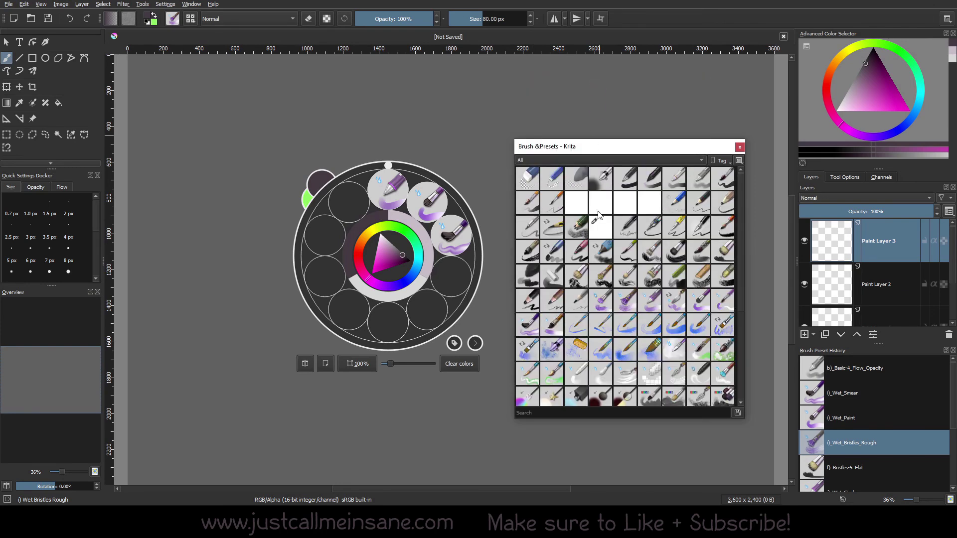